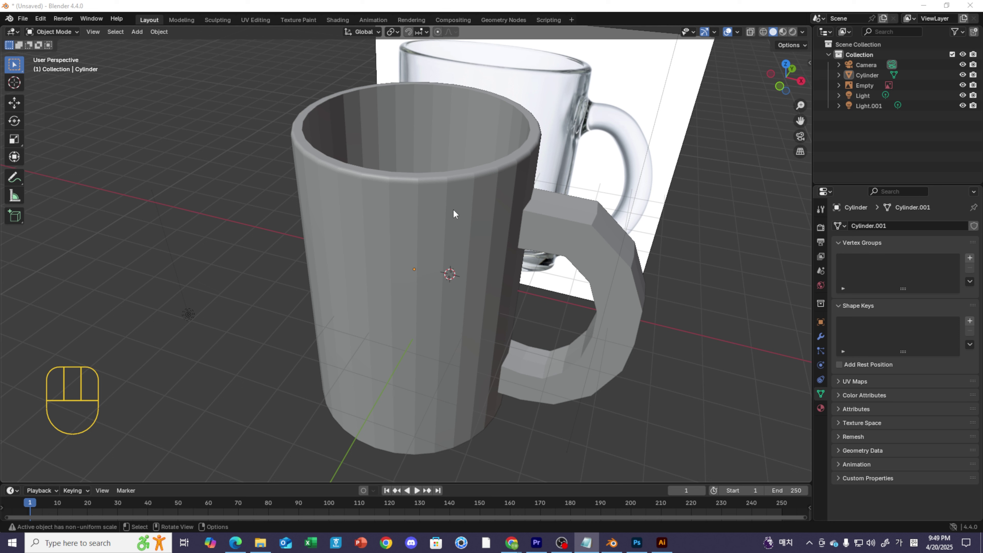
Examine the mug's interior mesh around the rounded inner base in Edit Mode
left_click(463, 176)
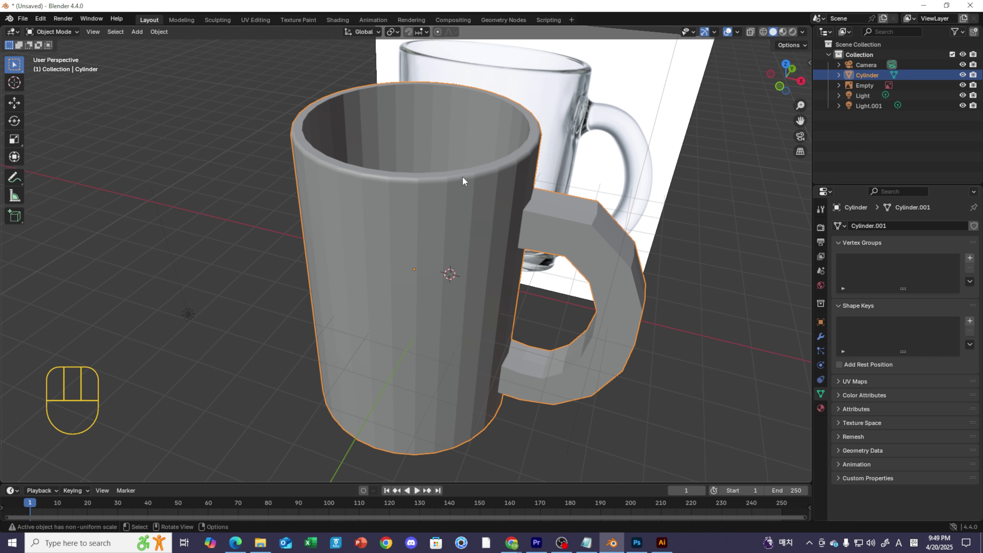
key("Tab")
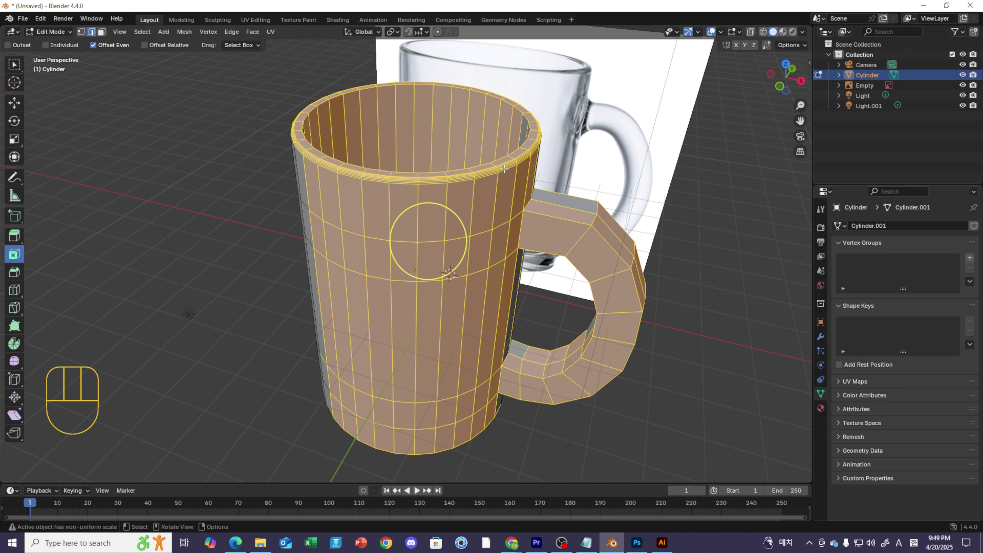
middle_click_drag(471, 201, 484, 260)
scroll(485, 263, "up", 5)
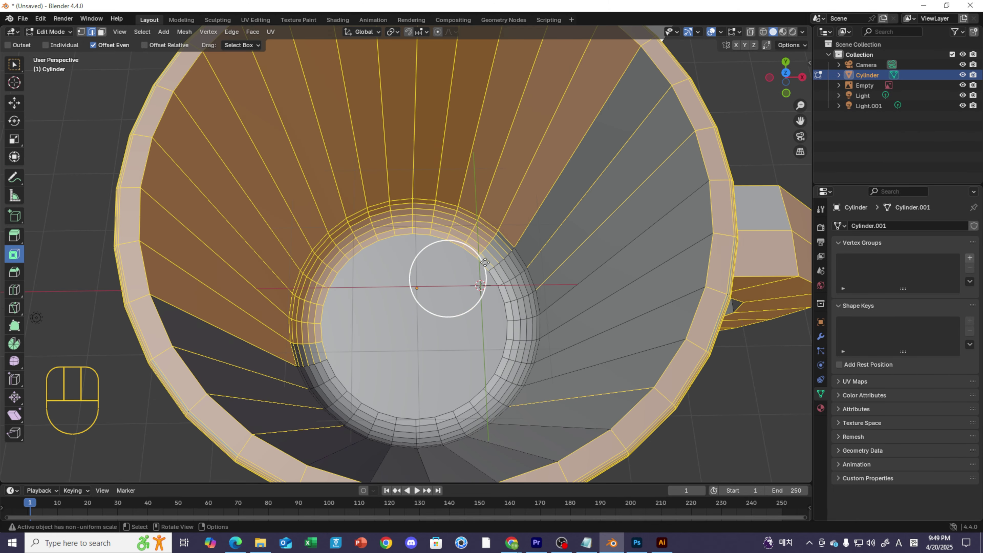
scroll(507, 277, "down", 3)
left_click(492, 261)
middle_click_drag(491, 255, 434, 263)
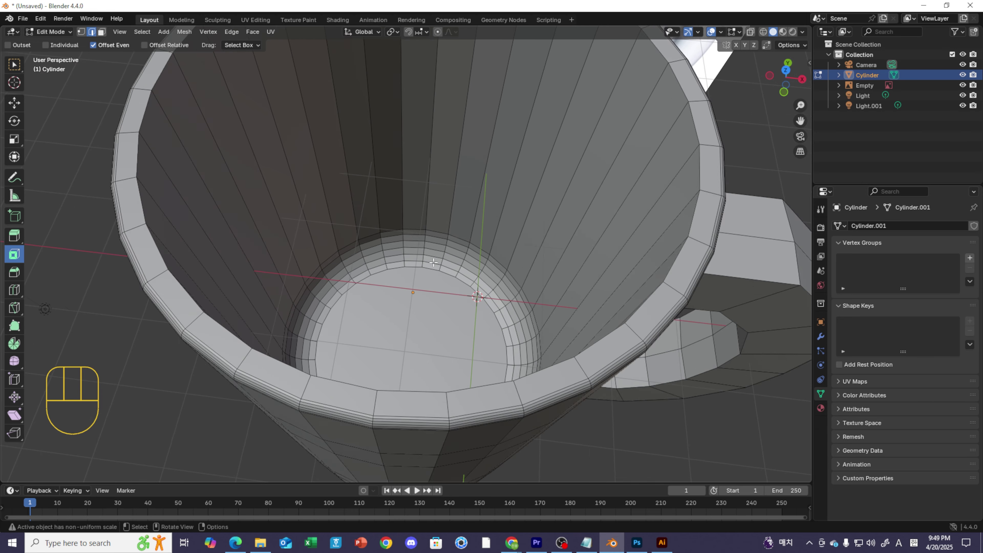
scroll(405, 228, "up", 2)
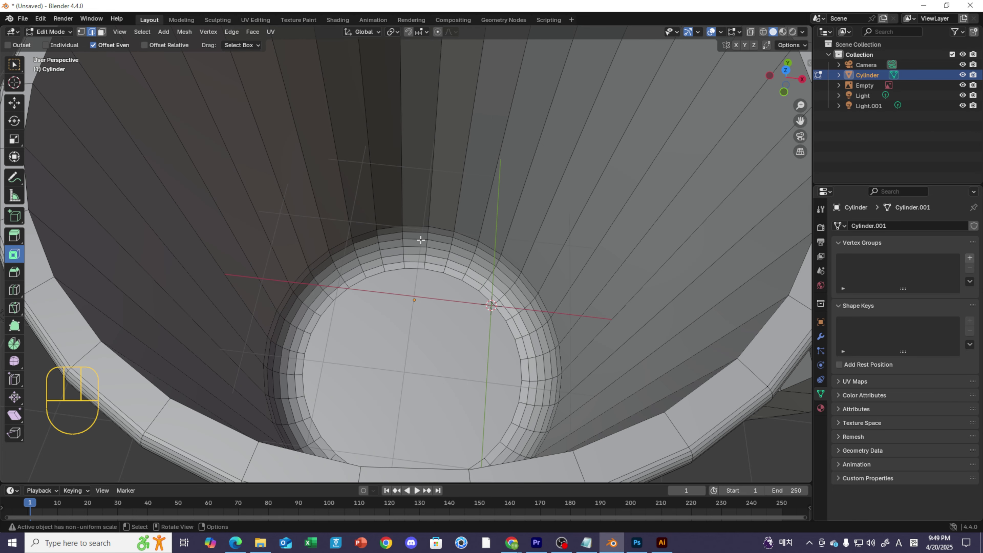
key("Tab")
scroll(443, 254, "down", 4)
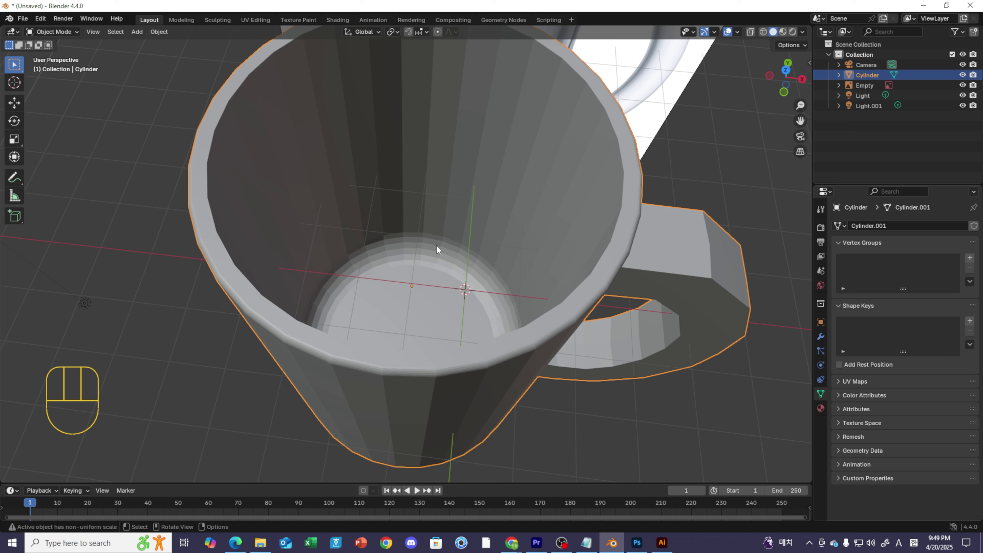
Bevel the inner edge loop of the mug's rim with a width of about 0.0195 m and 6 segments
key("Tab")
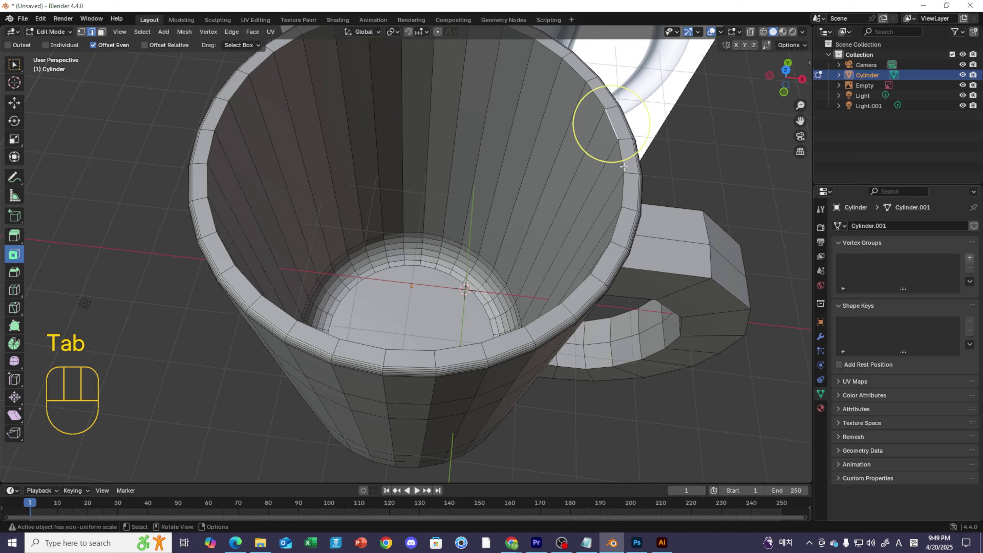
key("alt")
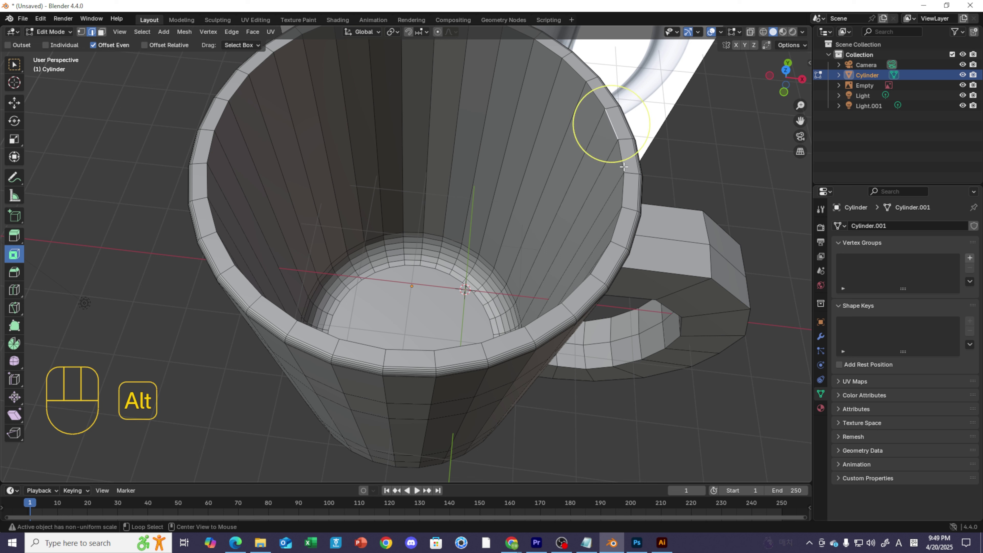
left_click(623, 167, "alt")
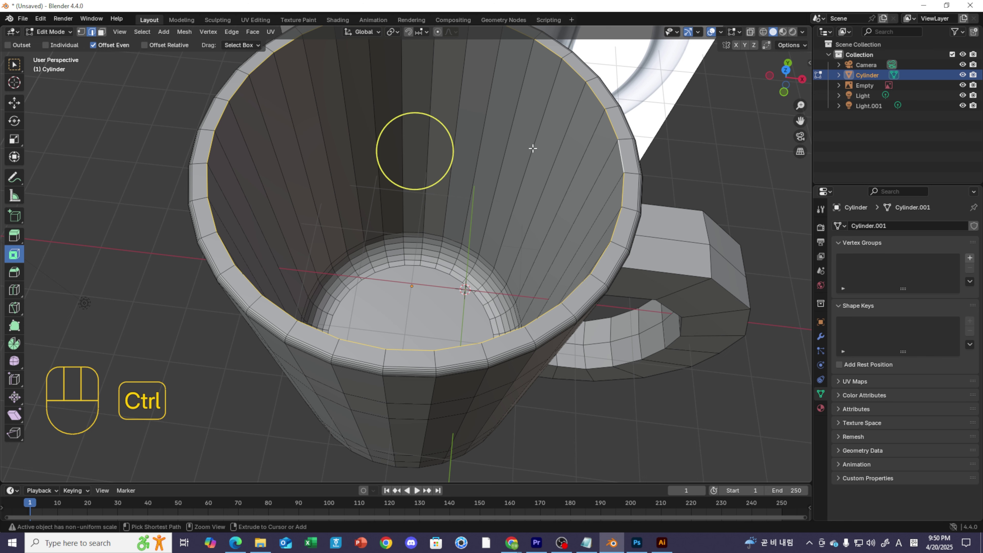
key("ctrl+b")
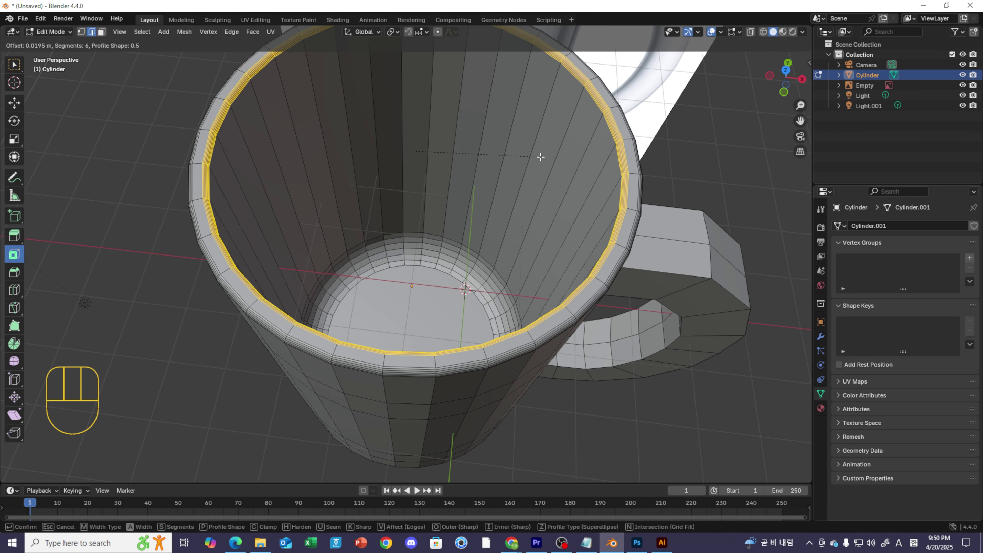
left_click(540, 156)
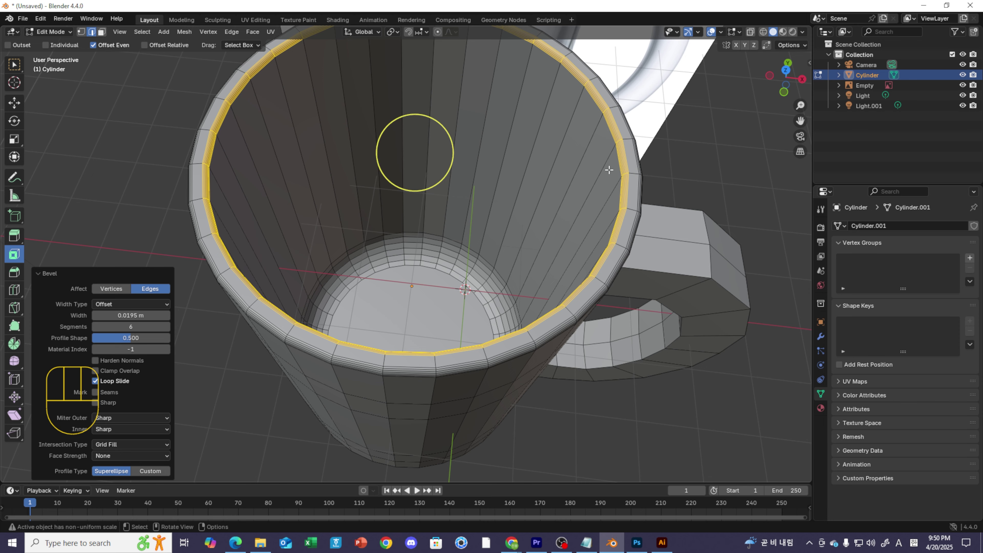
key("Tab")
Bevel the outer edge loop around the mug's underside with a width of about 0.0316 m and 6 segments
middle_click_drag(620, 220, 425, 250)
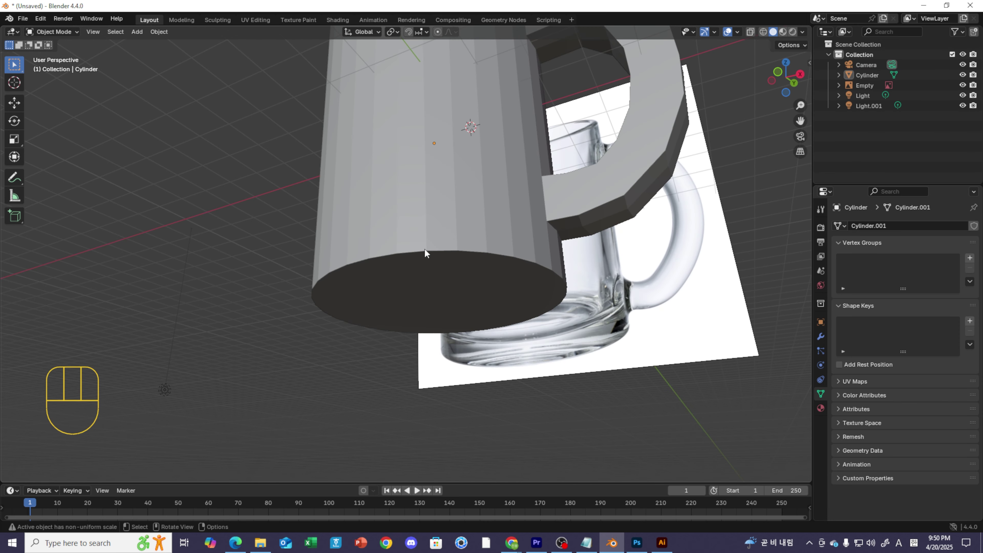
left_click(447, 260)
key("Tab")
left_click(441, 251)
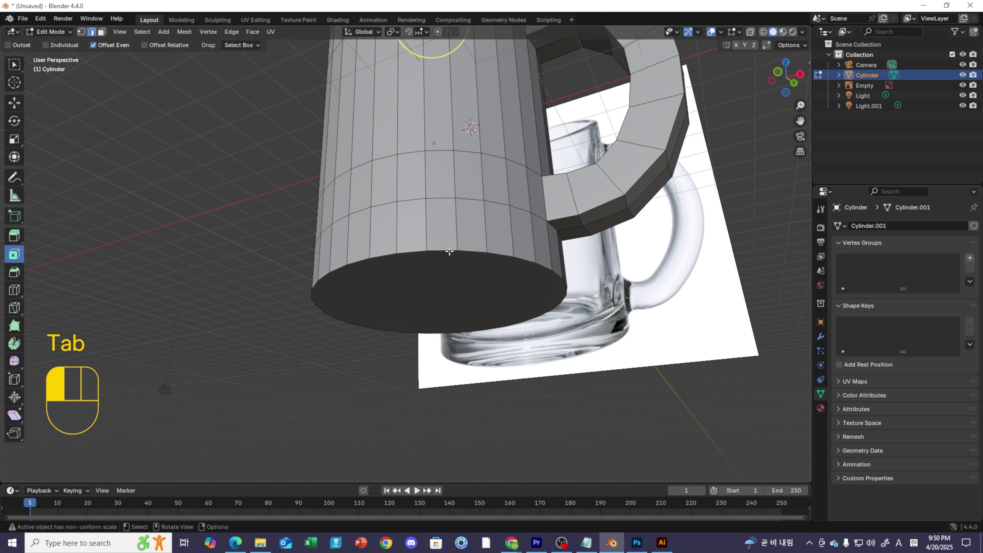
left_click(519, 255, "alt")
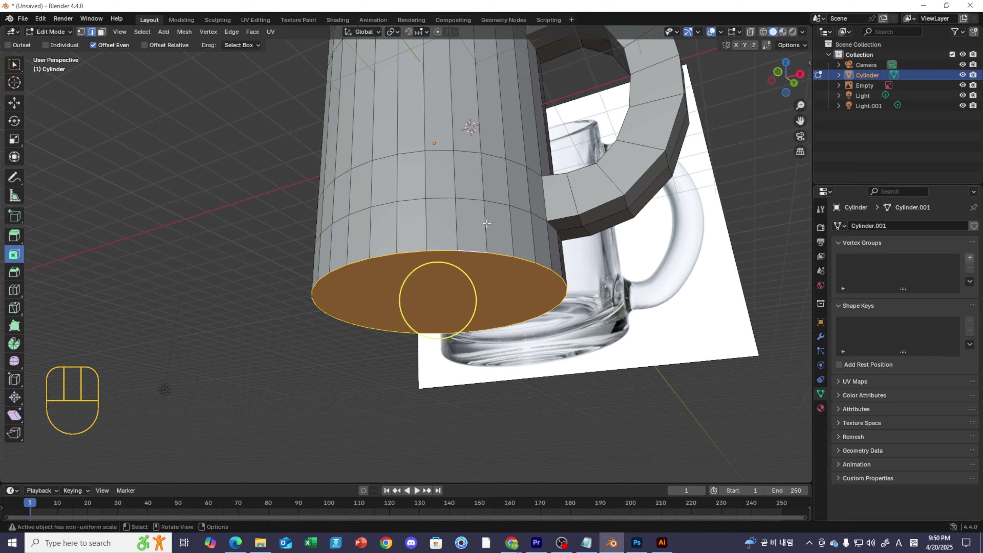
key("ctrl+b")
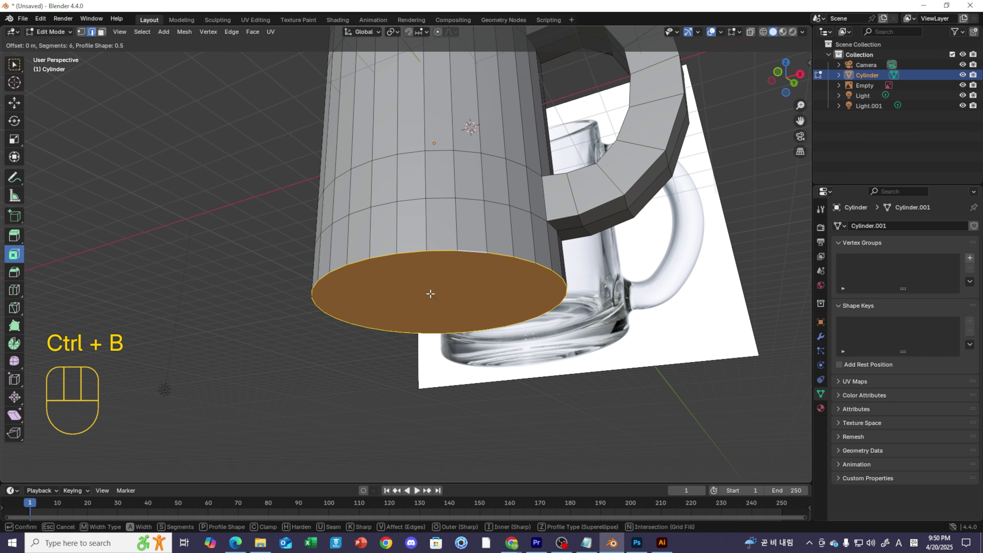
left_click(463, 396)
middle_click_drag(463, 396, 718, 136)
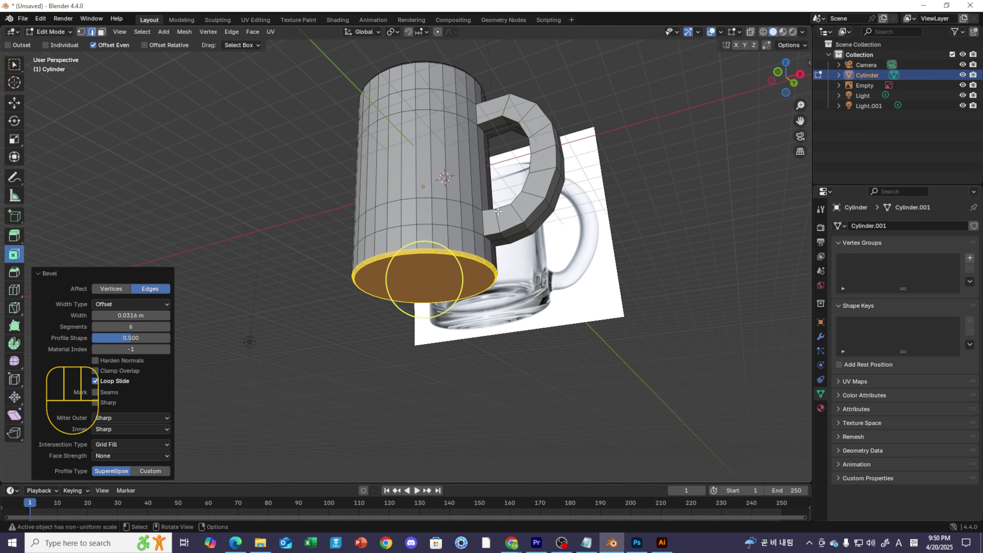
key("Tab")
left_click(718, 136)
Bevel the outer edge of the handle on the side facing away from the reference image
middle_click_drag(403, 235, 373, 252)
middle_click_drag(464, 163, 446, 217)
left_click(445, 217)
scroll(450, 215, "up", 5)
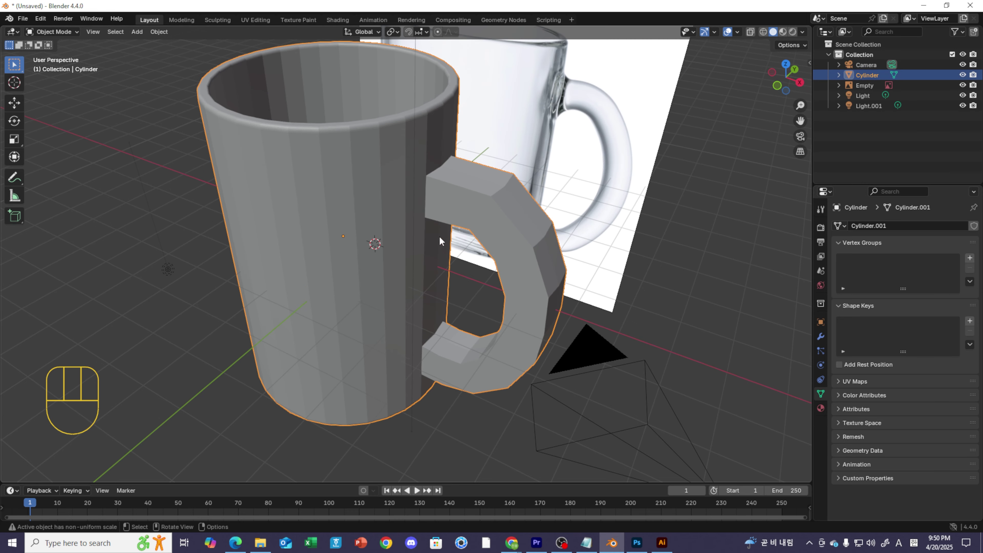
key("Tab")
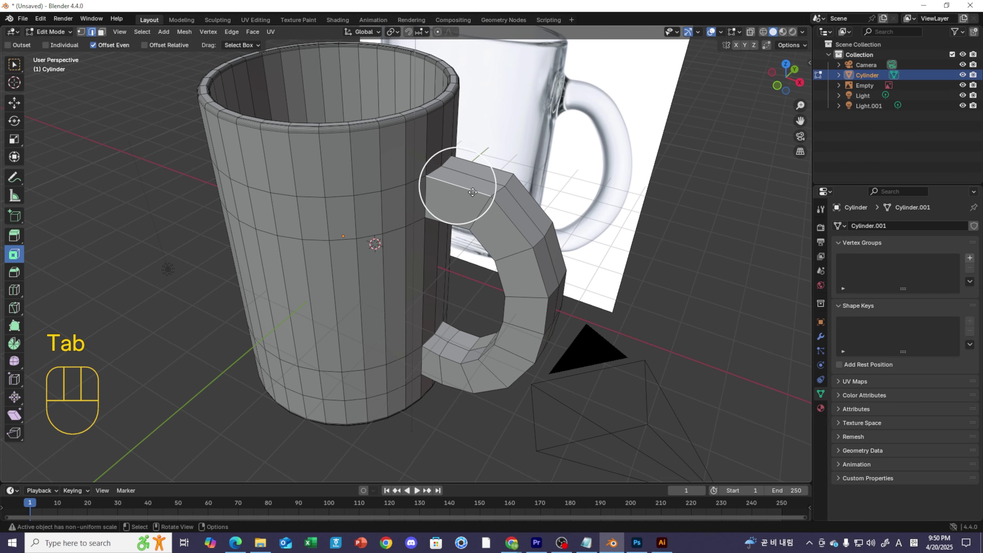
left_click(489, 323, "alt")
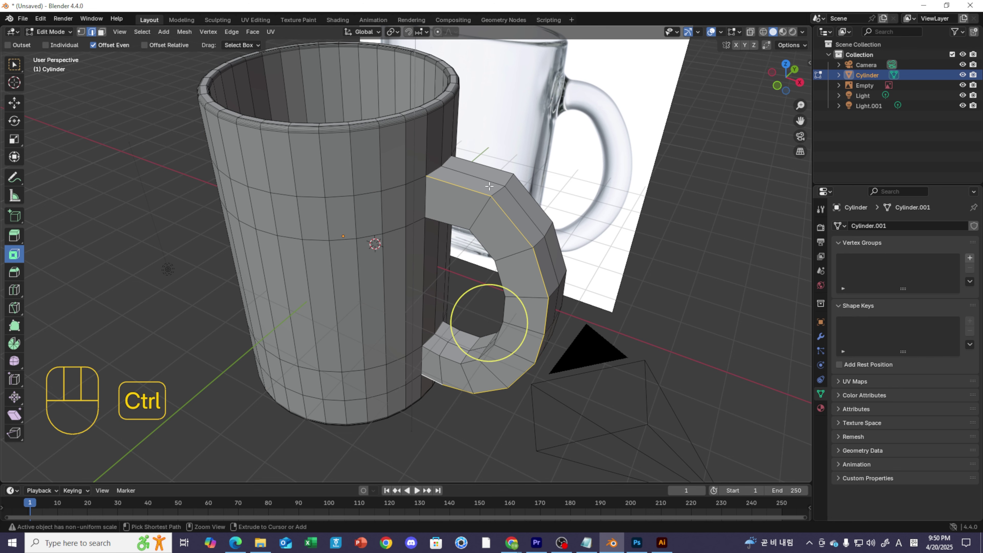
key("ctrl+b")
scroll(484, 229, "up", 5)
left_click(488, 240)
Bevel the handle's inner edge on the same side with an offset of about 0.11 m and 6 segments
middle_click_drag(487, 241, 458, 223)
left_click(447, 179)
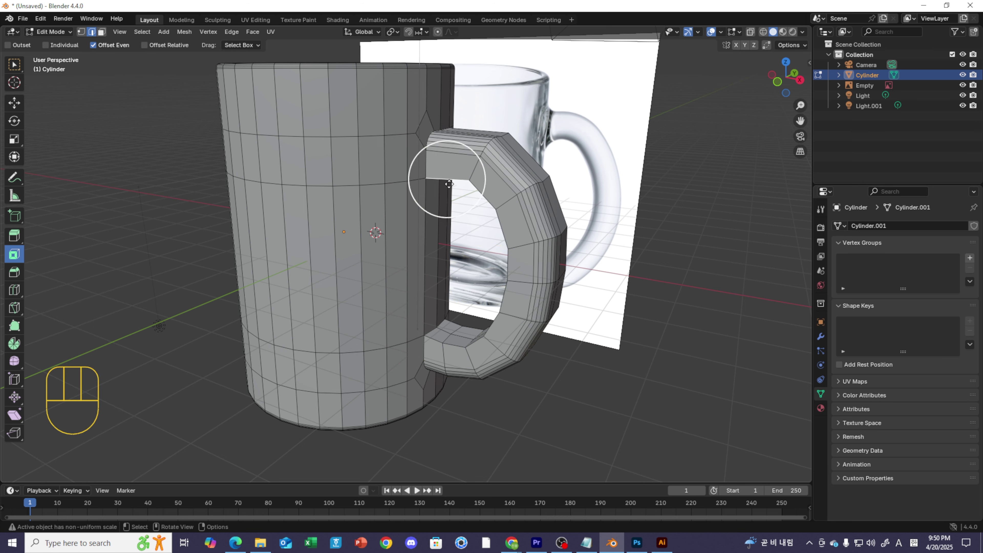
left_click(434, 340, "alt")
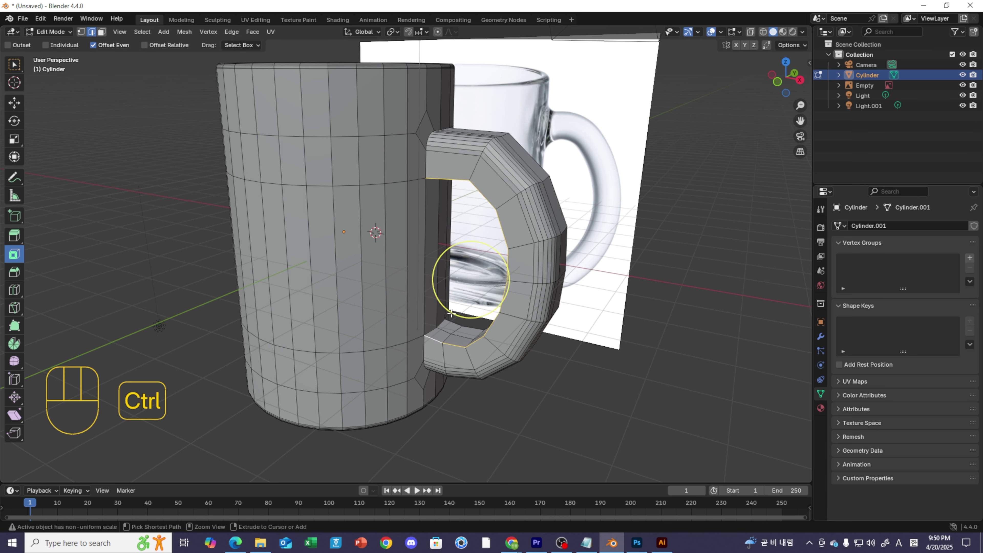
key("ctrl+b")
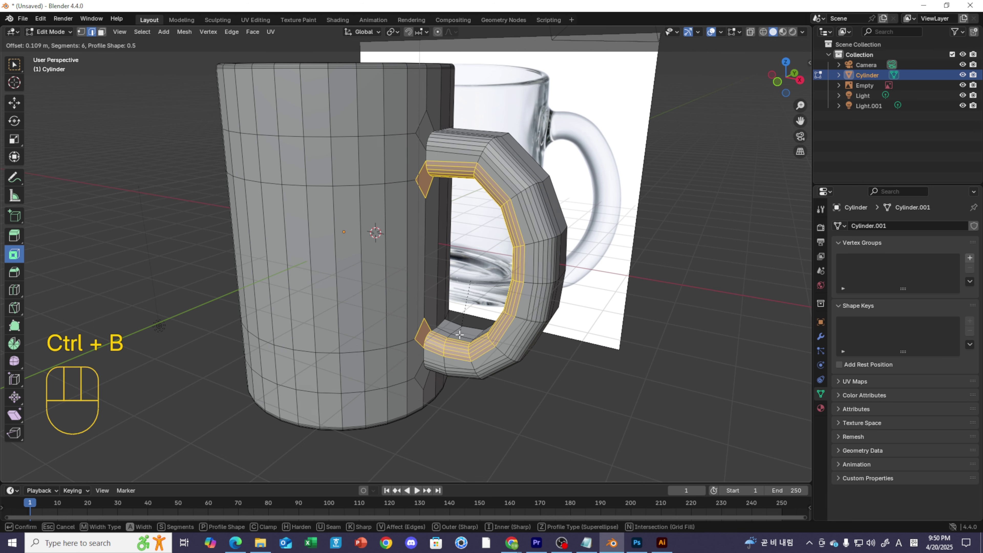
left_click(458, 333)
Bevel the handle's inner edge on the side facing the reference image, about 0.0938 m wide with 6 segments
middle_click_drag(467, 275, 335, 163)
left_click(336, 162, "shift")
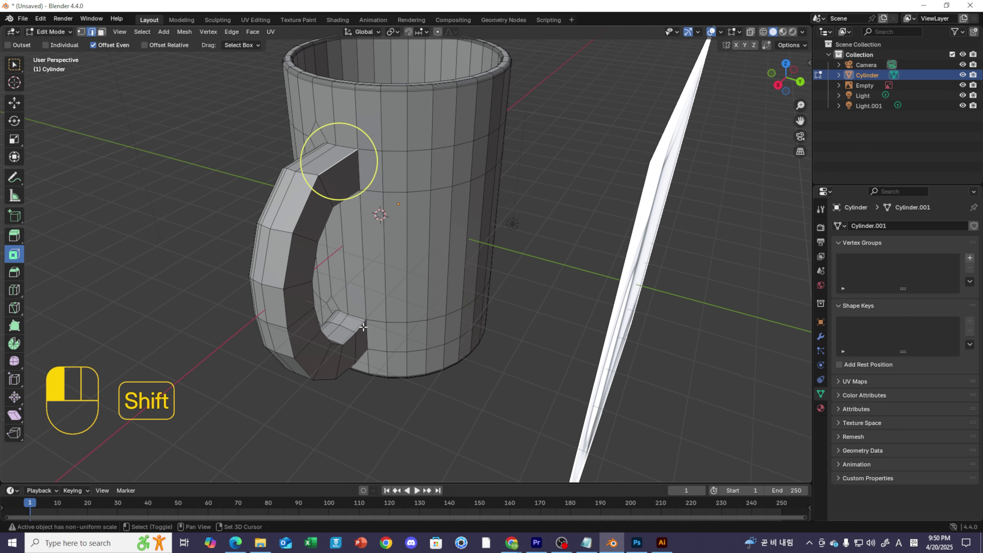
left_click(348, 251)
left_click(341, 165, "alt")
key("ctrl+b")
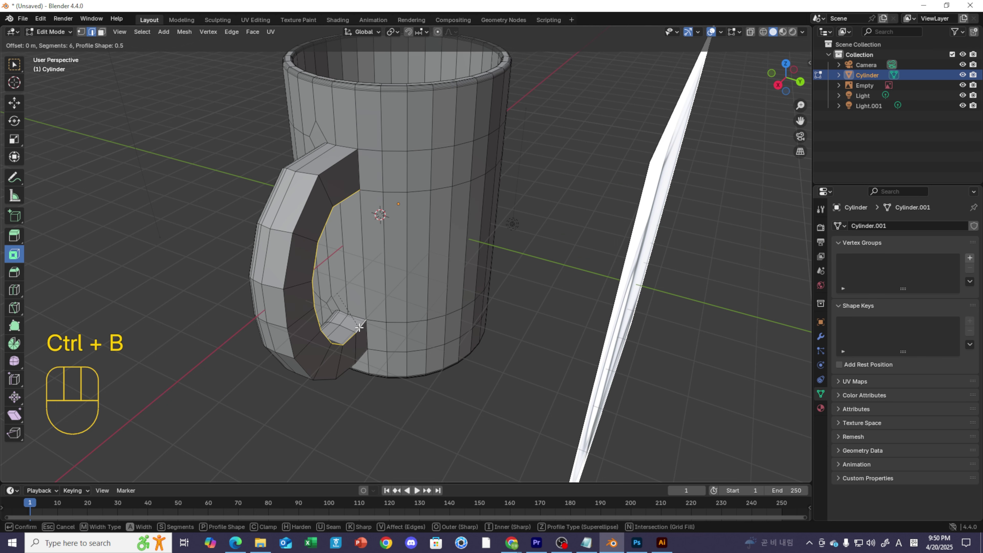
left_click(335, 290)
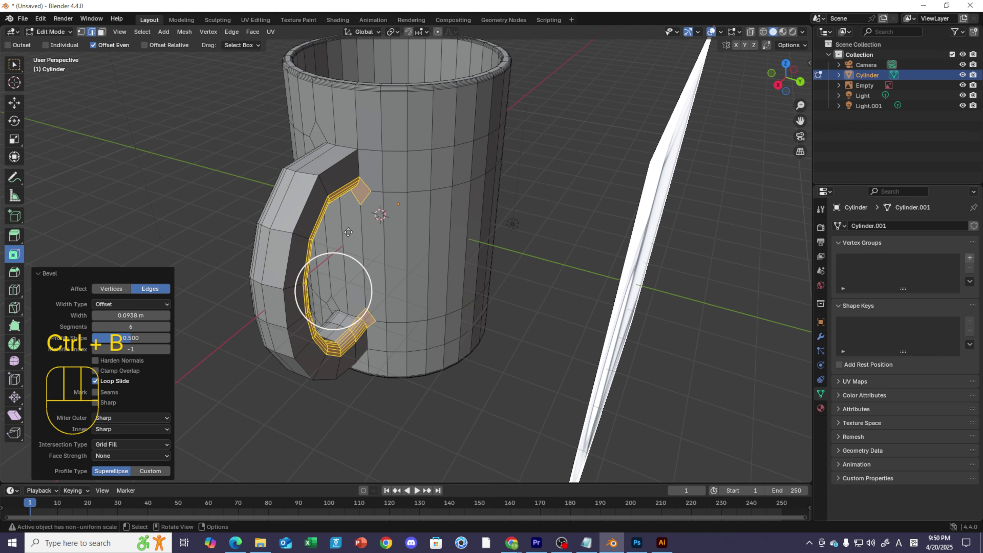
Bevel the handle's remaining sharp outer edge on the side facing the reference image and return to Object Mode
left_click(339, 163, "alt")
left_click(322, 307, "alt")
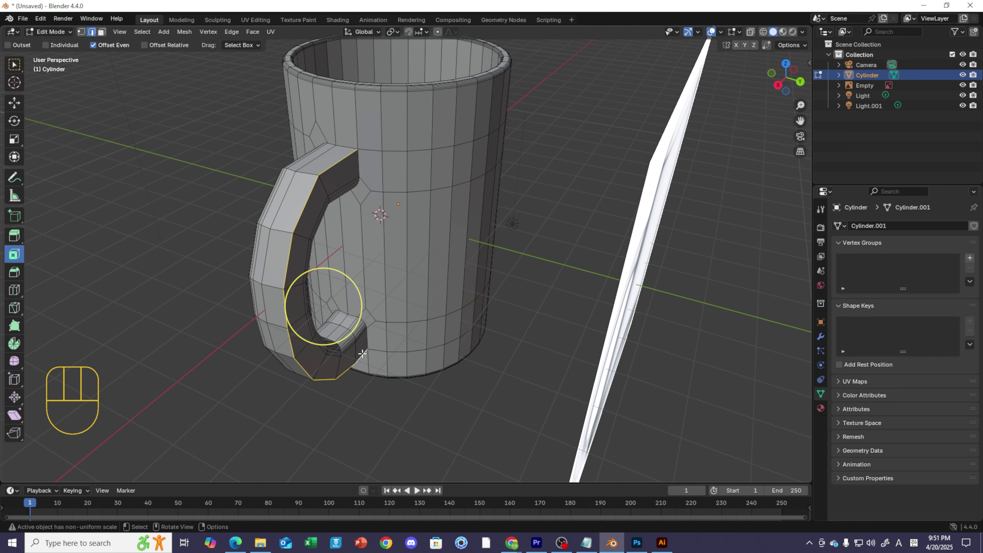
key("ctrl+b")
left_click(368, 365)
key("Tab")
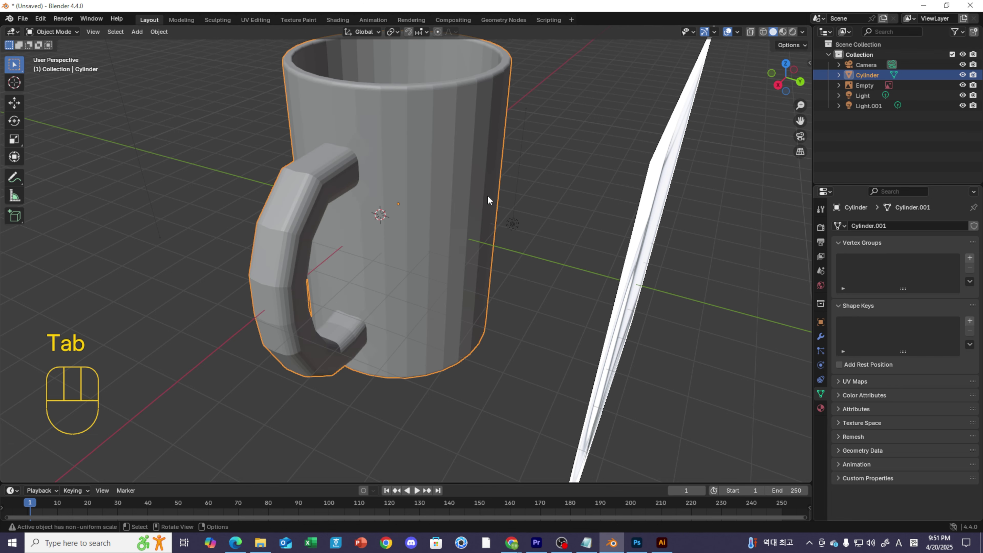
Inspect the rounded handle and its joints with the mug body from several angles
left_click(576, 144)
middle_click_drag(293, 201, 449, 155)
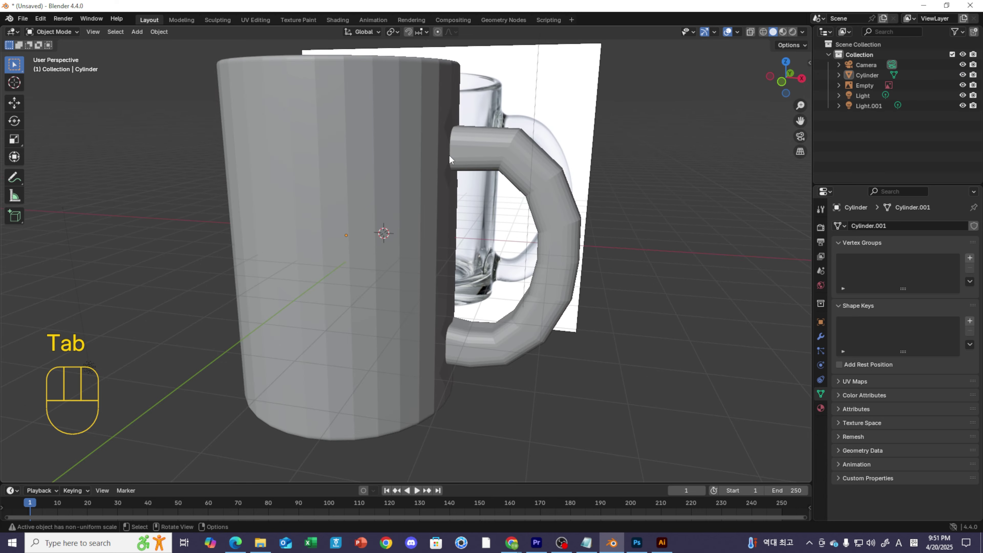
scroll(453, 154, "down", 2)
middle_click_drag(424, 186, 400, 206)
scroll(417, 201, "up", 2)
left_click(417, 201)
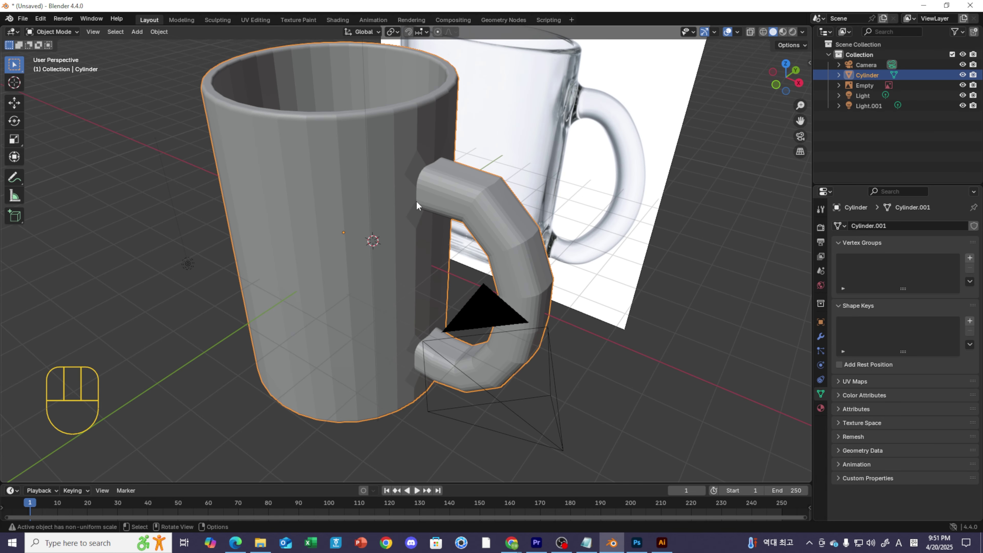
scroll(449, 235, "down", 1)
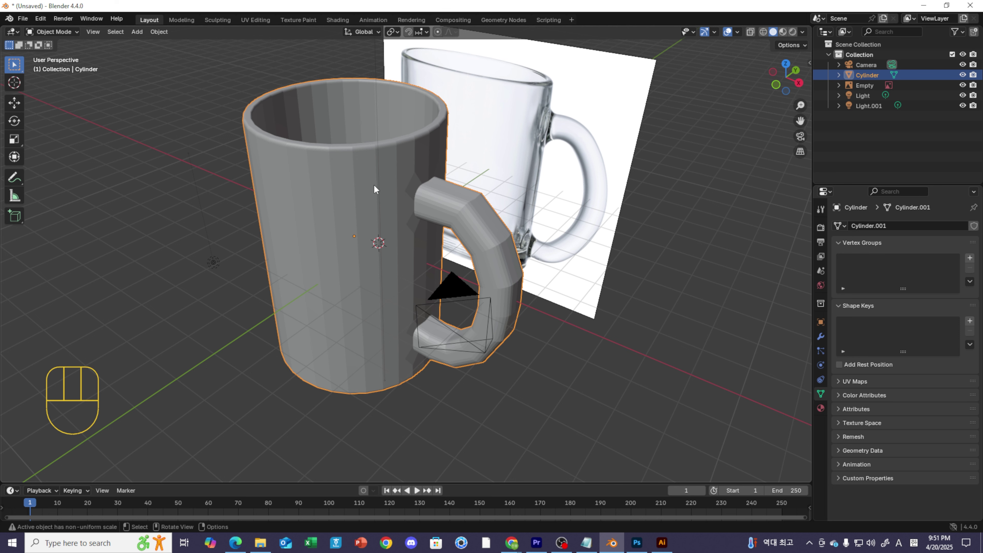
With X-ray enabled in Edit Mode, select the mug's entire mesh and subdivide it with 1 cut
left_click(347, 188)
left_click(320, 197)
key("Tab")
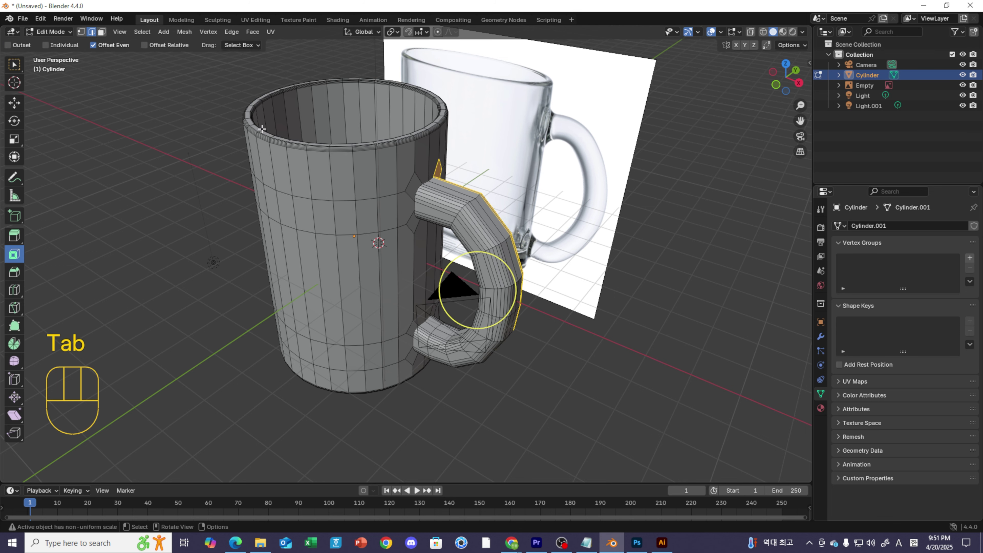
scroll(262, 128, "down", 2)
key("alt+z")
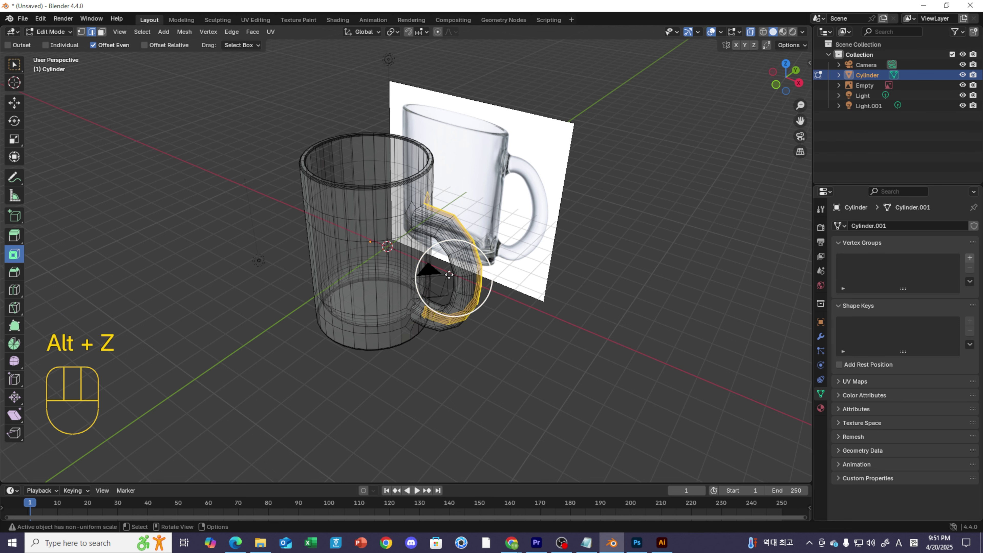
left_click_drag(223, 95, 612, 389)
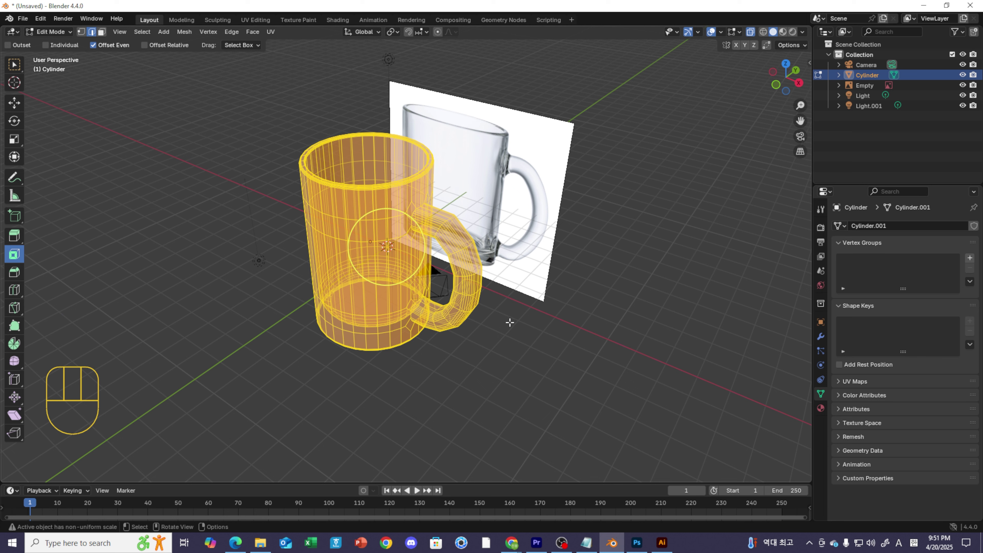
scroll(367, 158, "up", 2)
right_click(330, 132)
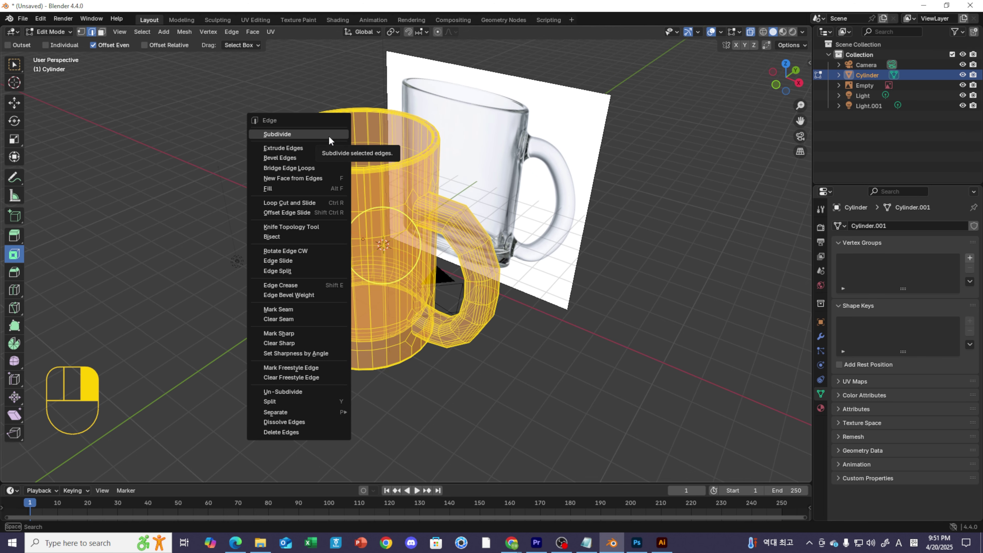
left_click(330, 134)
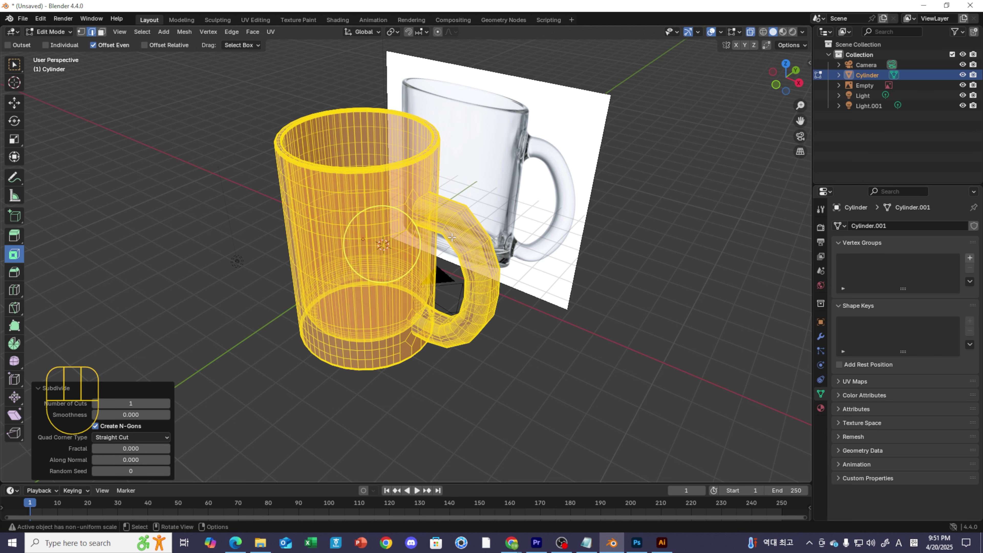
Return to Object Mode, apply Shade Auto Smooth to the mug with a 30° angle, and turn off X-ray
key("Tab")
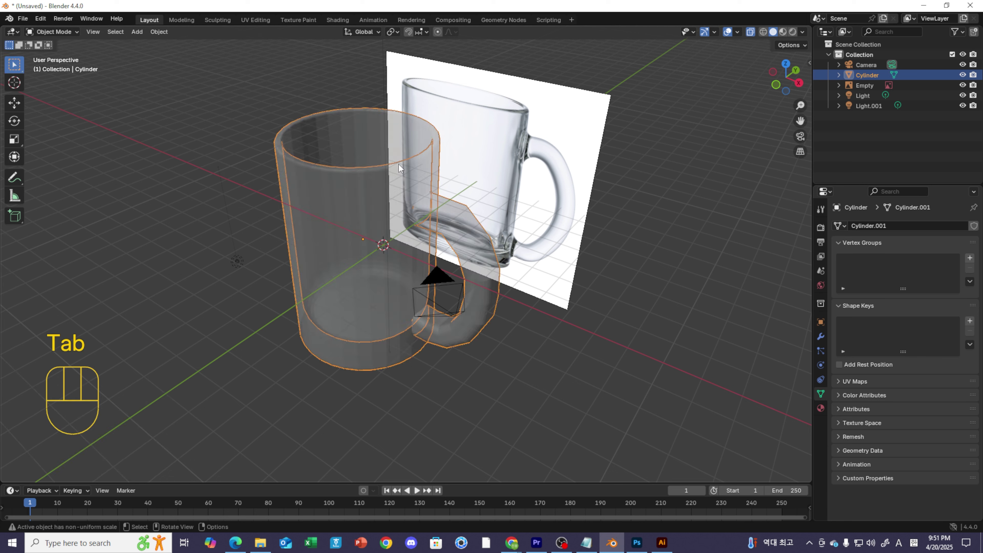
right_click(398, 165)
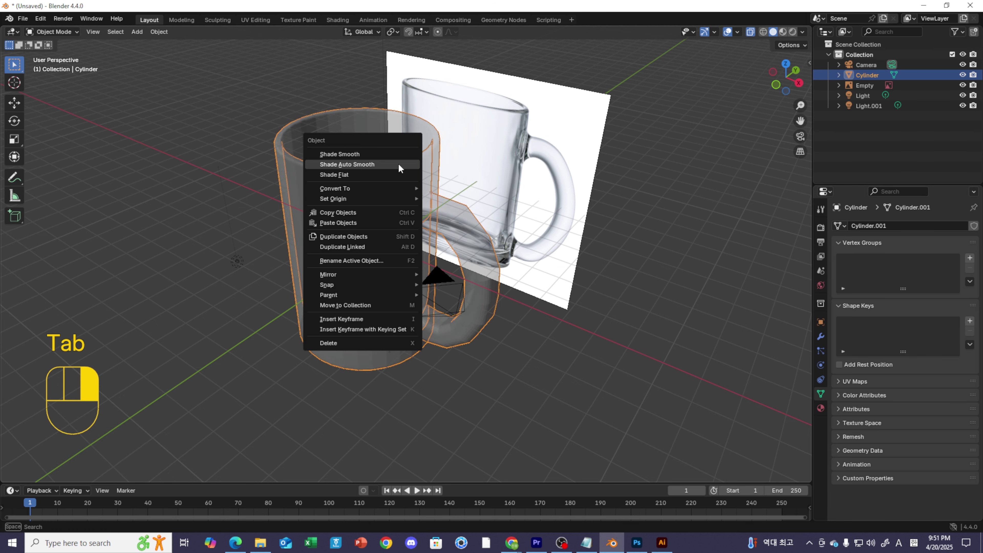
left_click(383, 166)
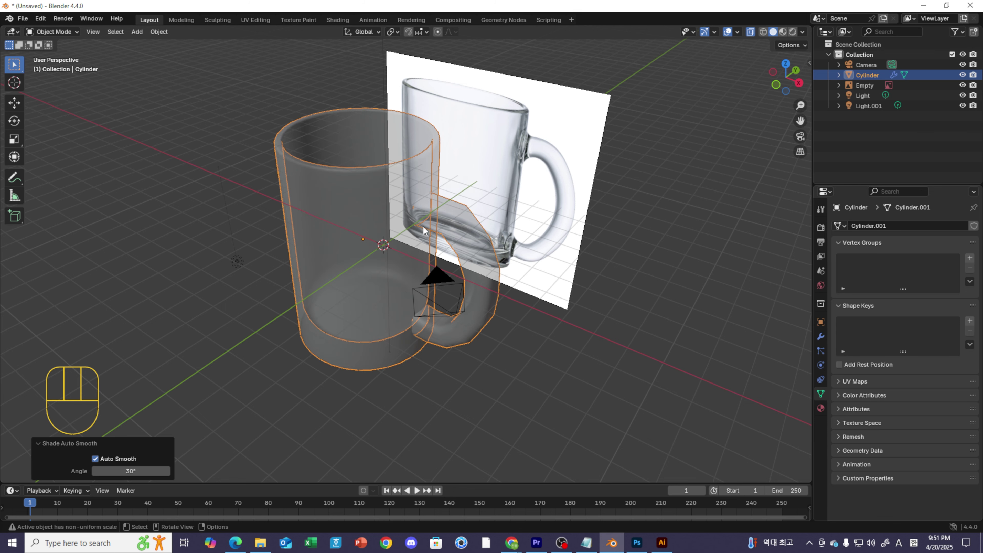
key("alt+z")
Examine the smoothed mug's outer wall, handle, rim and interior bottom from several angles
middle_click_drag(326, 217, 369, 189)
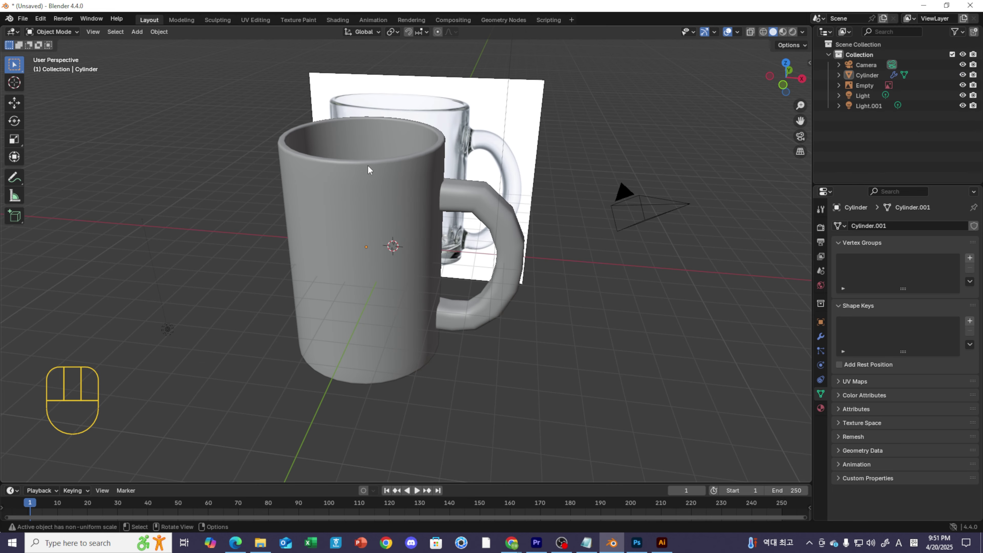
scroll(423, 200, "up", 5)
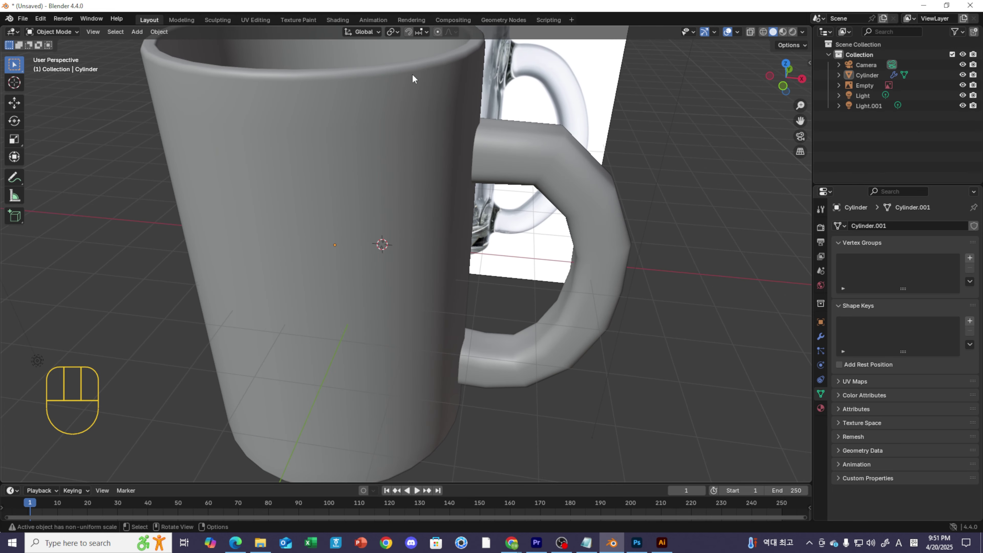
scroll(401, 54, "down", 6)
middle_click_drag(493, 223, 501, 182)
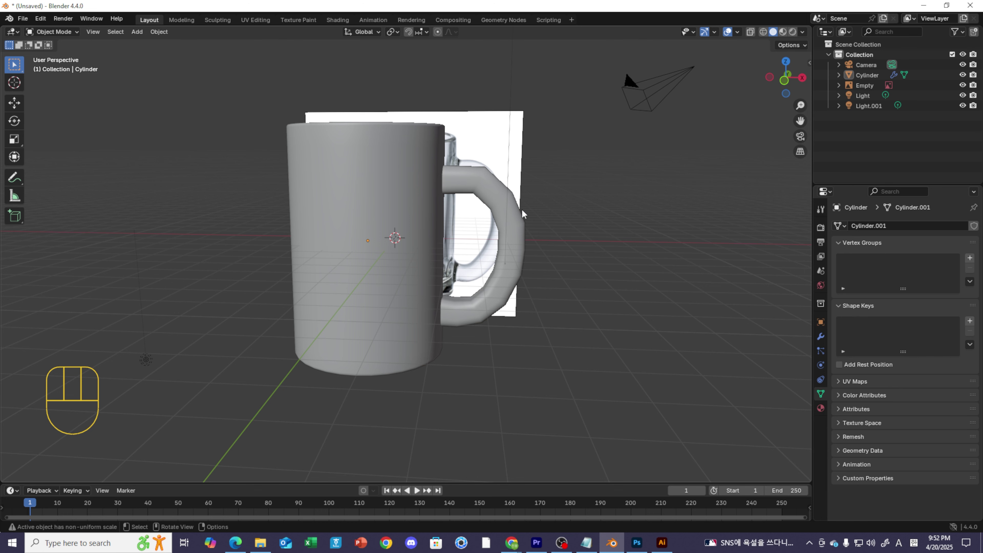
middle_click_drag(407, 228, 387, 310)
scroll(362, 239, "up", 5)
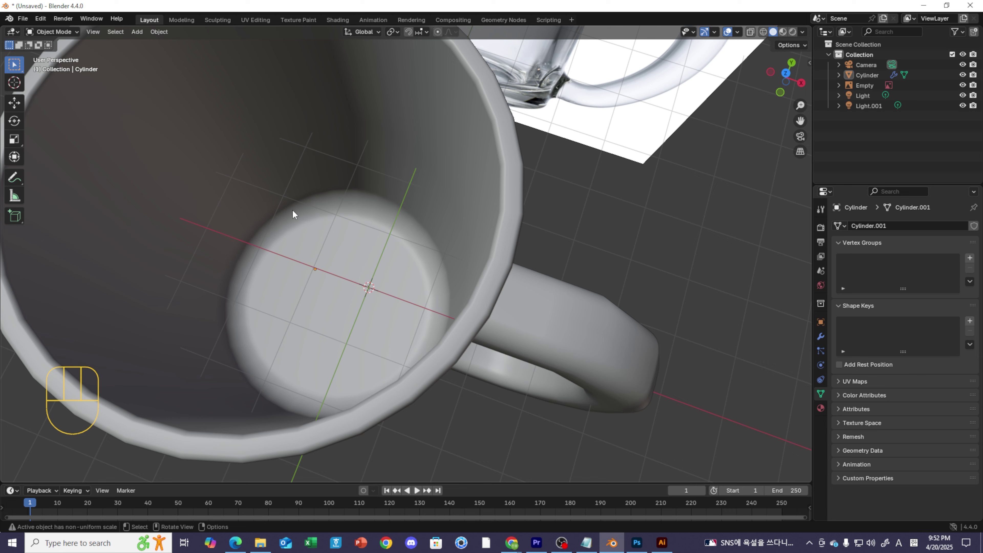
scroll(364, 282, "down", 3)
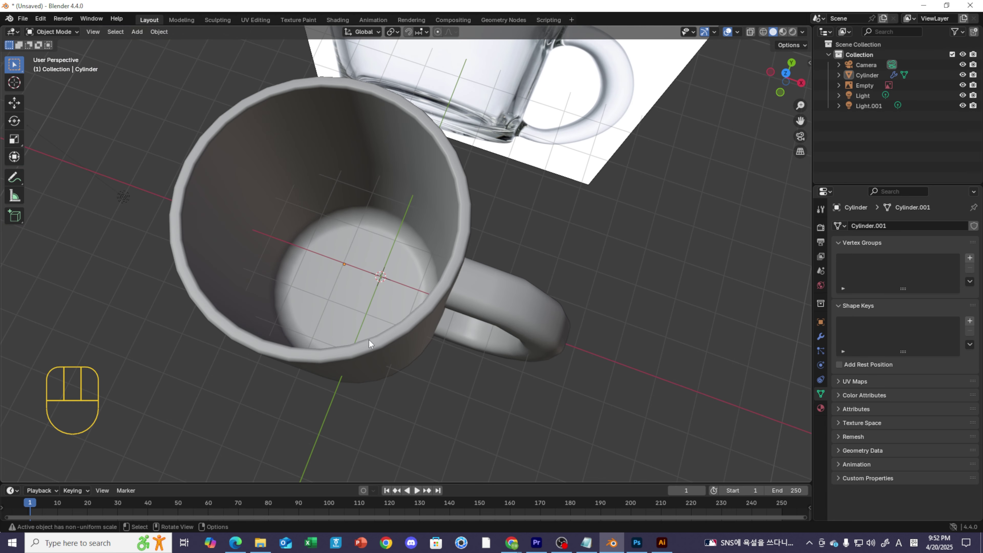
middle_click_drag(456, 264, 365, 255)
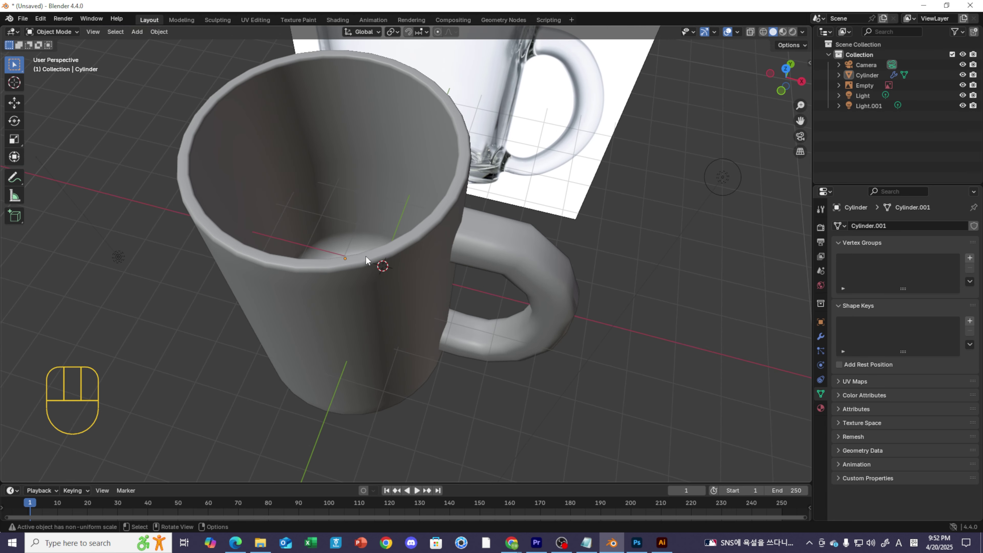
Switch the viewport to rendered shading and view the mug together with the scene lights
left_click(794, 32)
middle_click_drag(393, 193, 412, 223)
scroll(406, 259, "down", 3)
middle_click_drag(405, 263, 417, 186)
middle_click_drag(537, 187, 531, 275)
Move the 5000 W point light near the handle by about 1.33 m in X, 2.10 m in Y and 0.73 m in Z
left_click(519, 291)
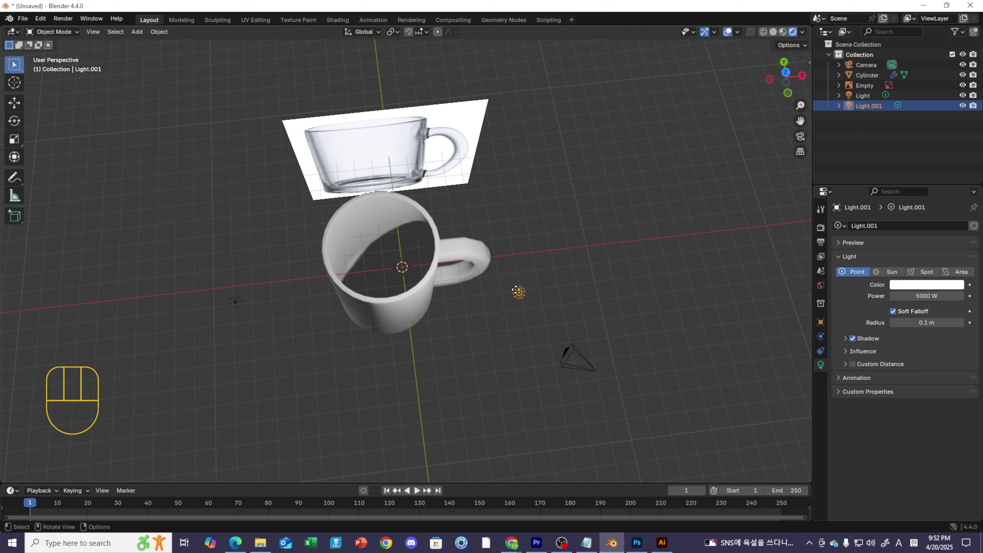
scroll(528, 294, "up", 5)
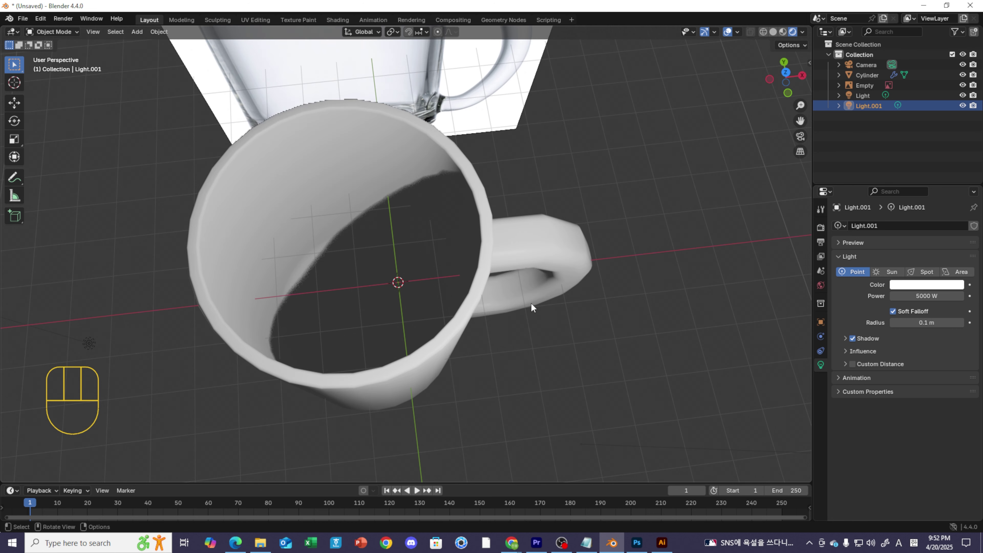
scroll(520, 300, "down", 3)
key("g")
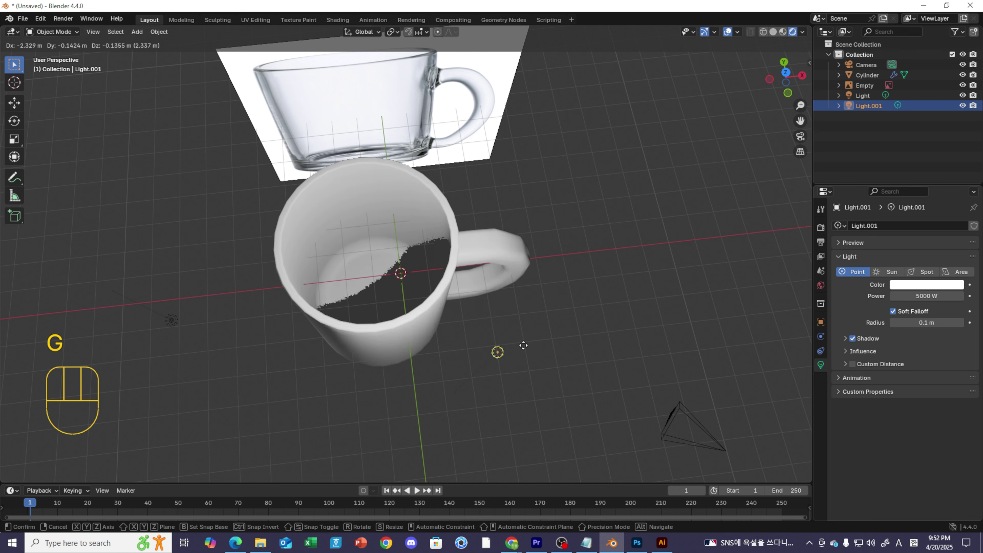
left_click(684, 202)
scroll(559, 301, "down", 4)
middle_click_drag(559, 301, 447, 165)
scroll(441, 251, "up", 5)
scroll(523, 235, "up", 4)
mouse_move(535, 233)
middle_mouse_down("shift")
mouse_move(531, 244)
mouse_move(538, 240)
middle_mouse_up("shift")
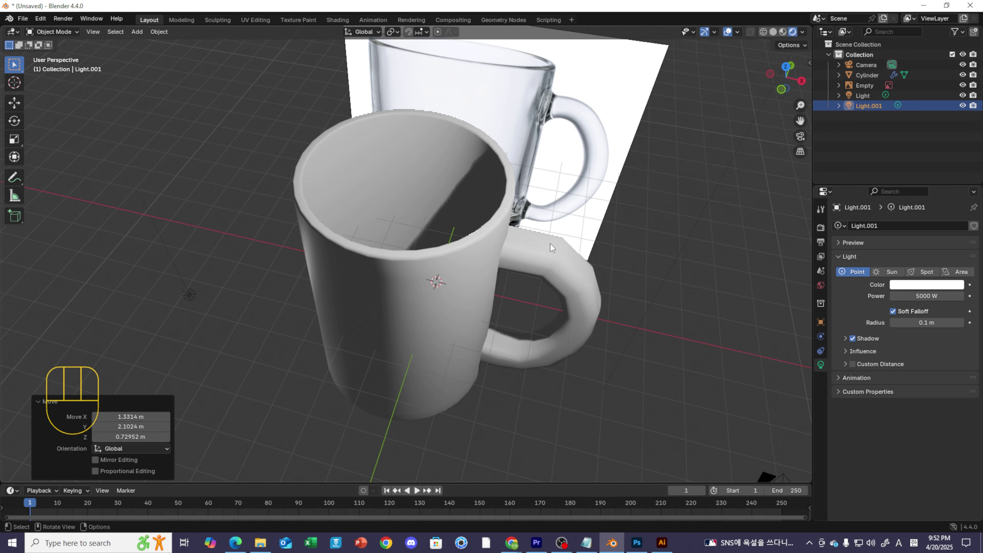